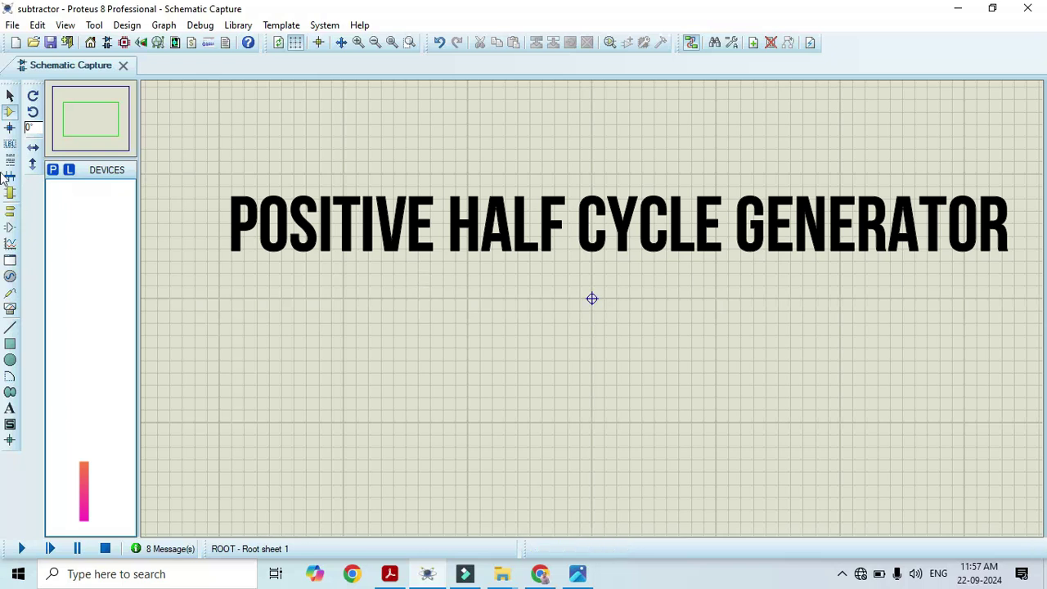
- Open the component library and add the generic DIODE to the parts list
{"action": "left_click", "coordinate": [51, 170]}
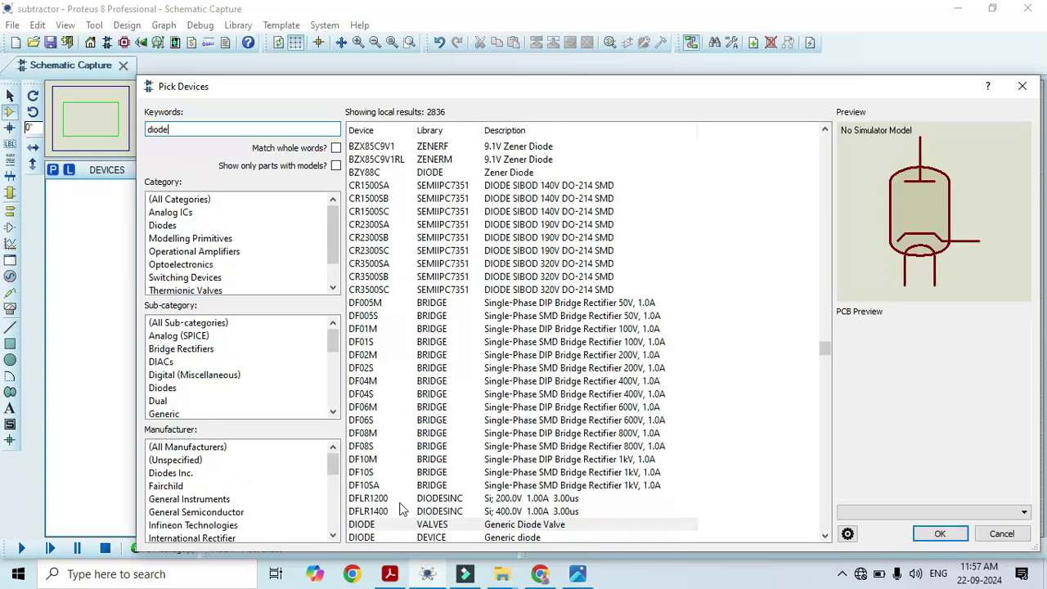
{"action": "left_click", "coordinate": [506, 538]}
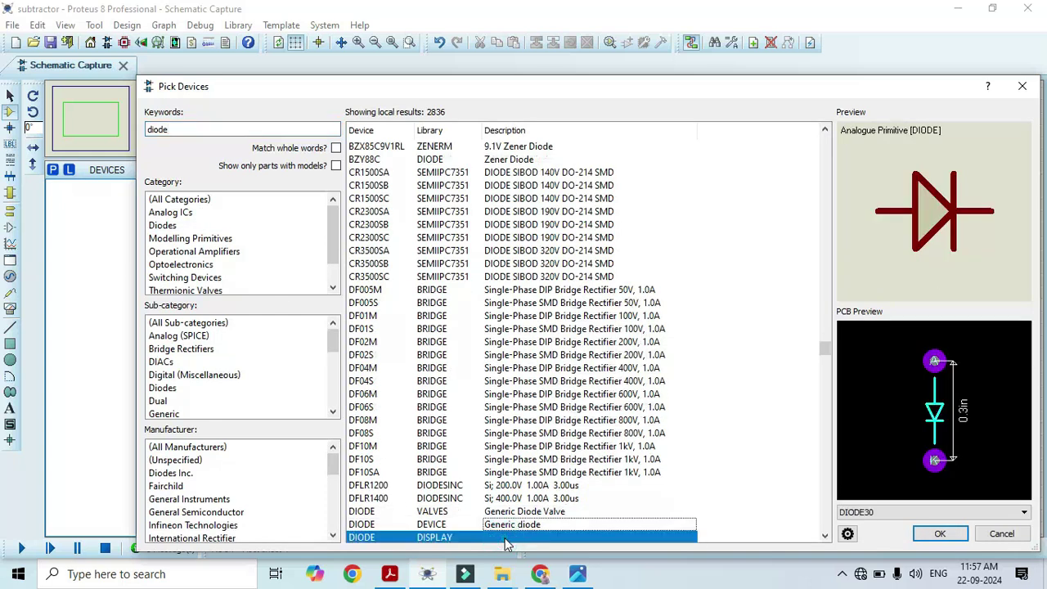
{"action": "double_click", "coordinate": [527, 524]}
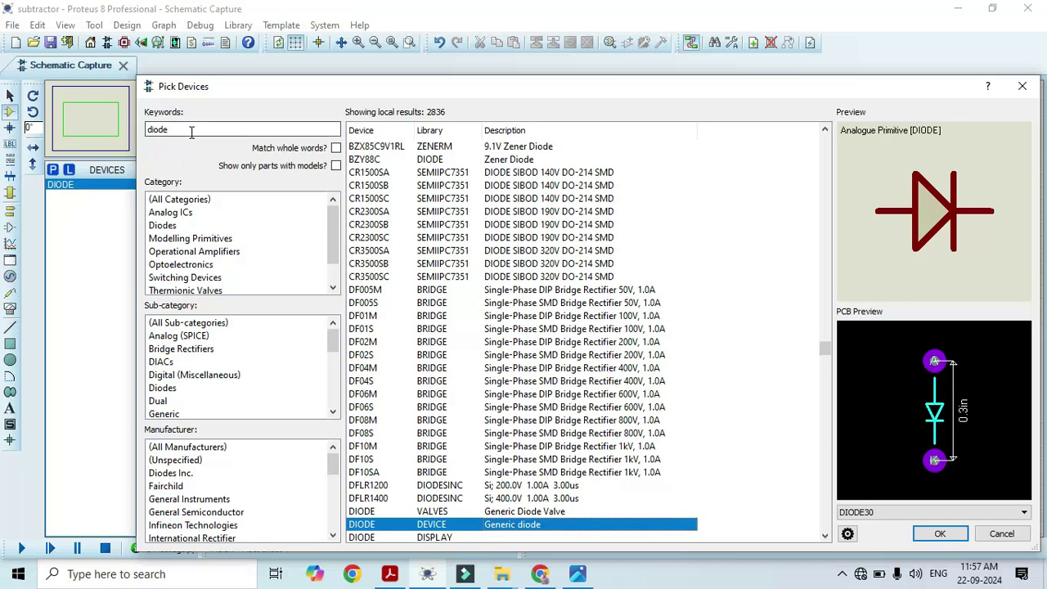
- Search 'transformer' and add the TRAN-2P2S simple transformer, then start a 'res' search
{"action": "double_click", "coordinate": [160, 129]}
{"action": "type", "text": "trasnformer"}
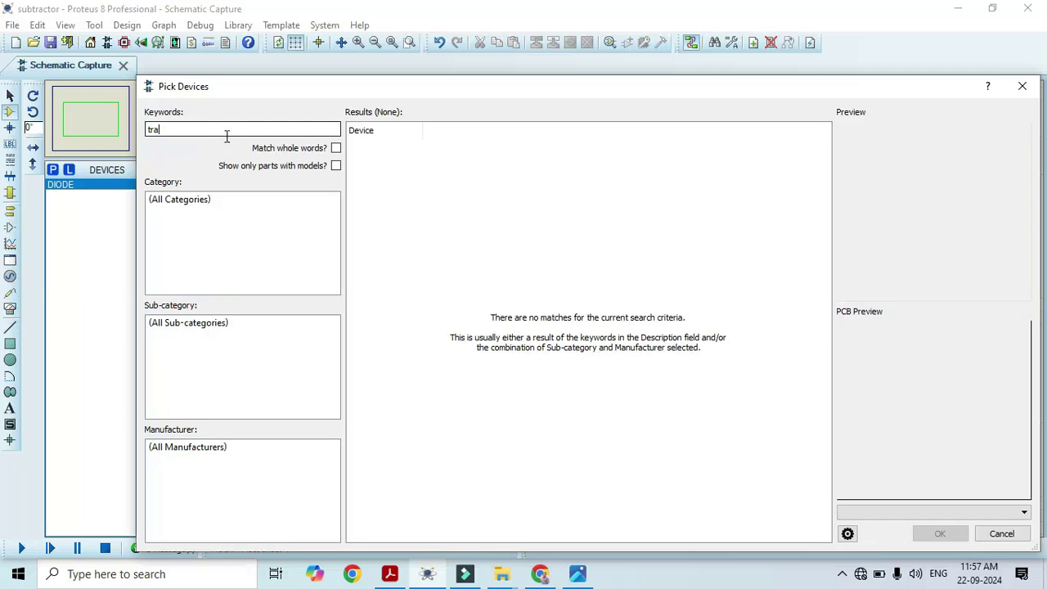
{"action": "type", "text": "nsformer"}
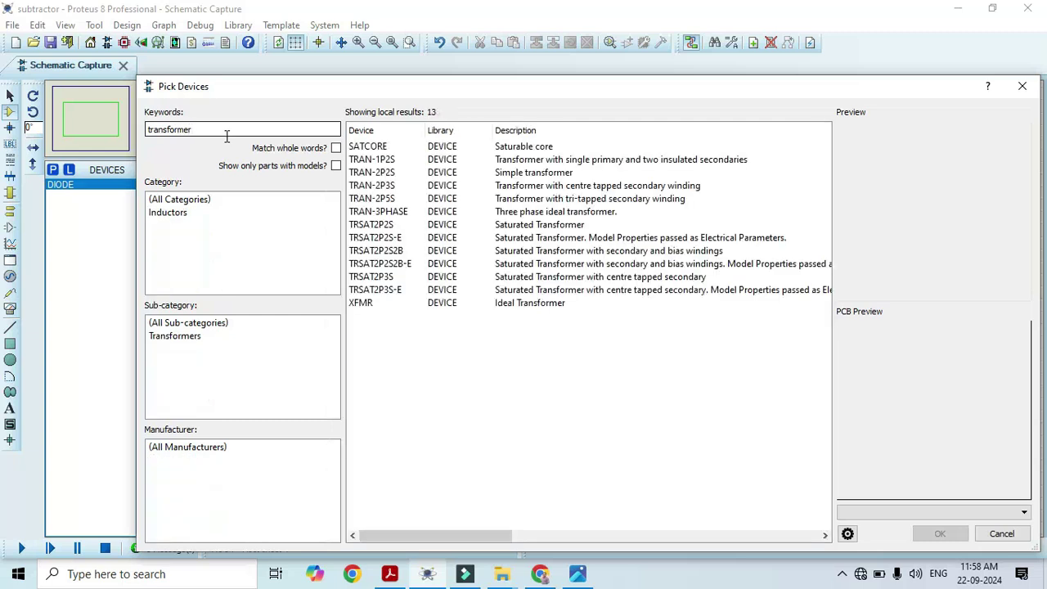
{"action": "left_click", "coordinate": [520, 175]}
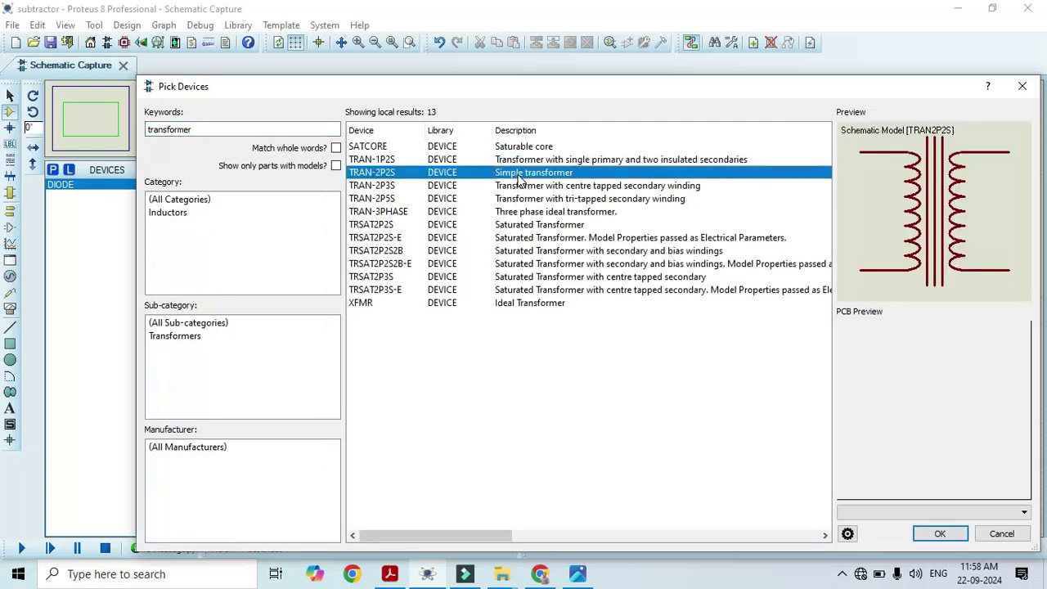
{"action": "double_click", "coordinate": [521, 180]}
{"action": "left_click", "coordinate": [209, 128]}
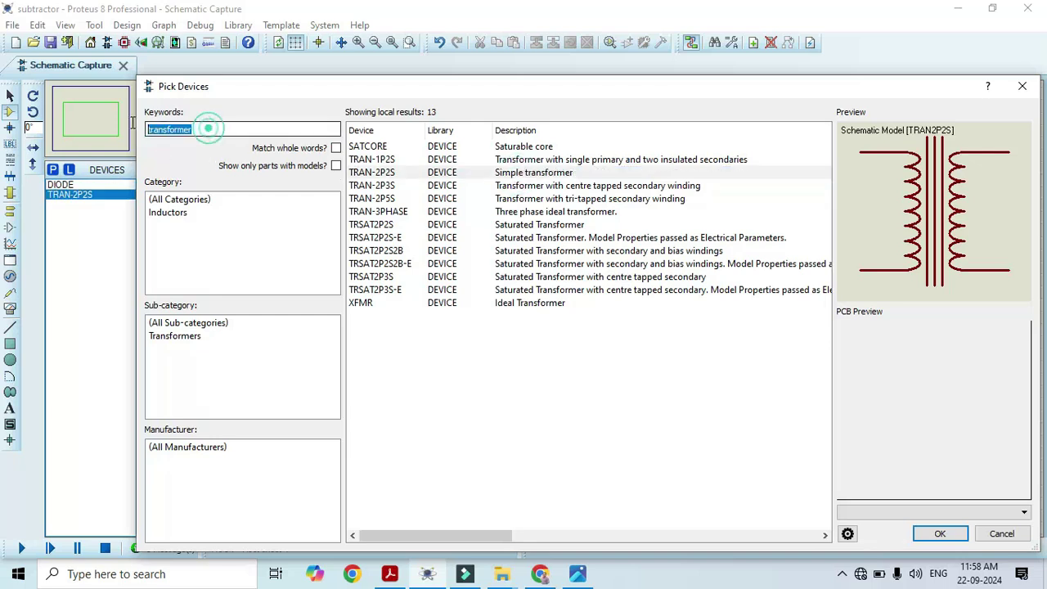
{"action": "type", "text": "resistor"}
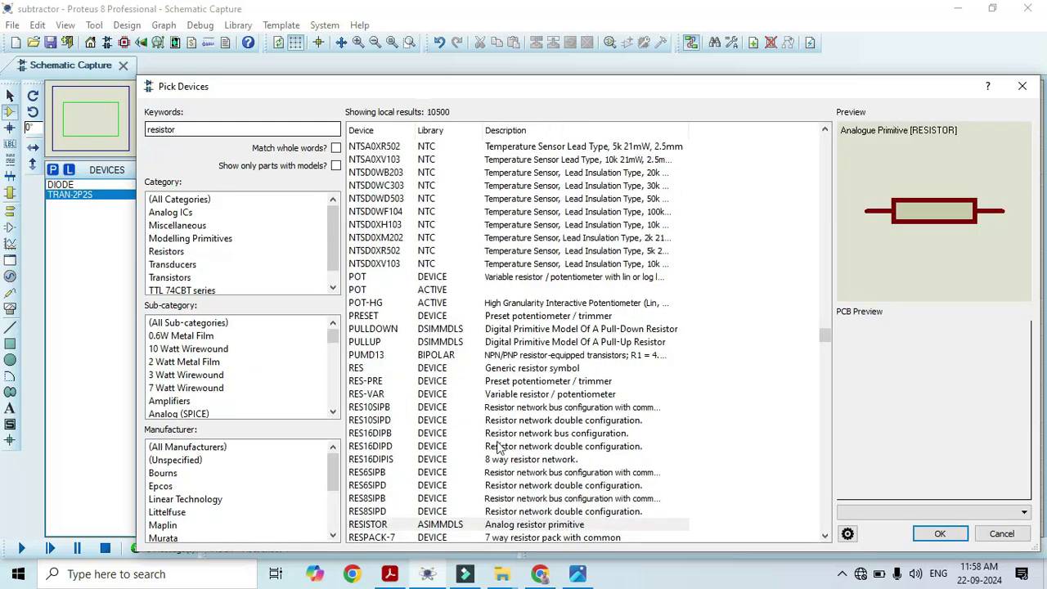
- Add the RES resistor, search 'ac source' and add ALTERNATOR, then close Pick Devices with OK
{"action": "left_click", "coordinate": [559, 372]}
{"action": "double_click", "coordinate": [559, 376]}
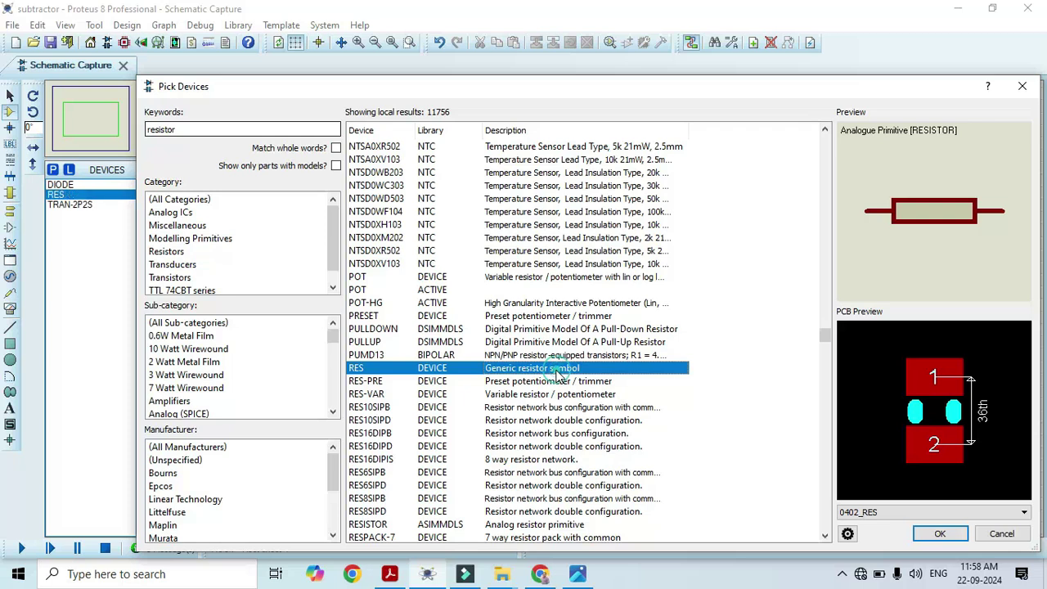
{"action": "left_click", "coordinate": [196, 131]}
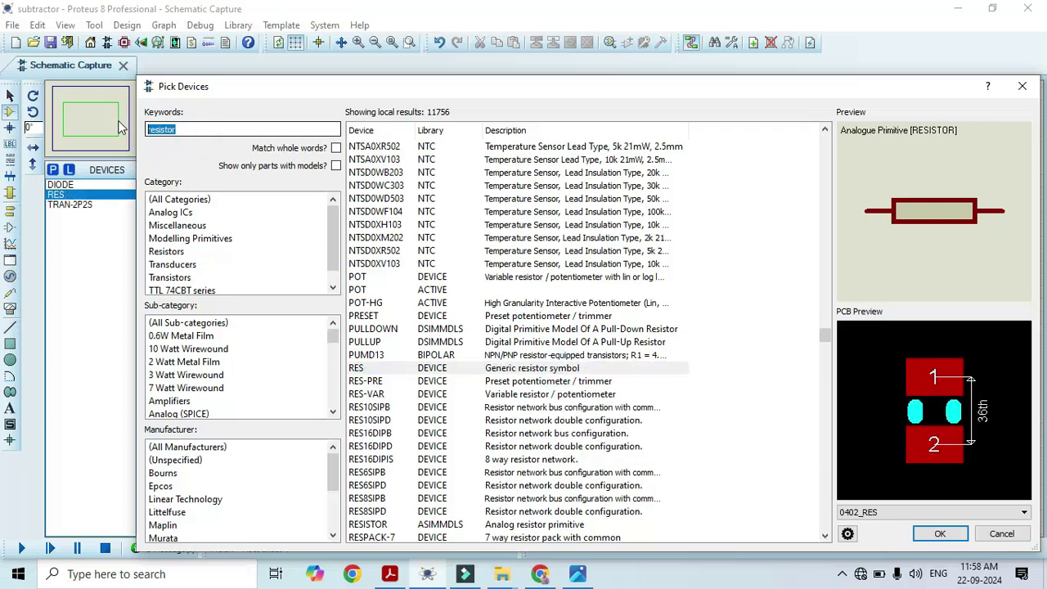
{"action": "type", "text": "ac source"}
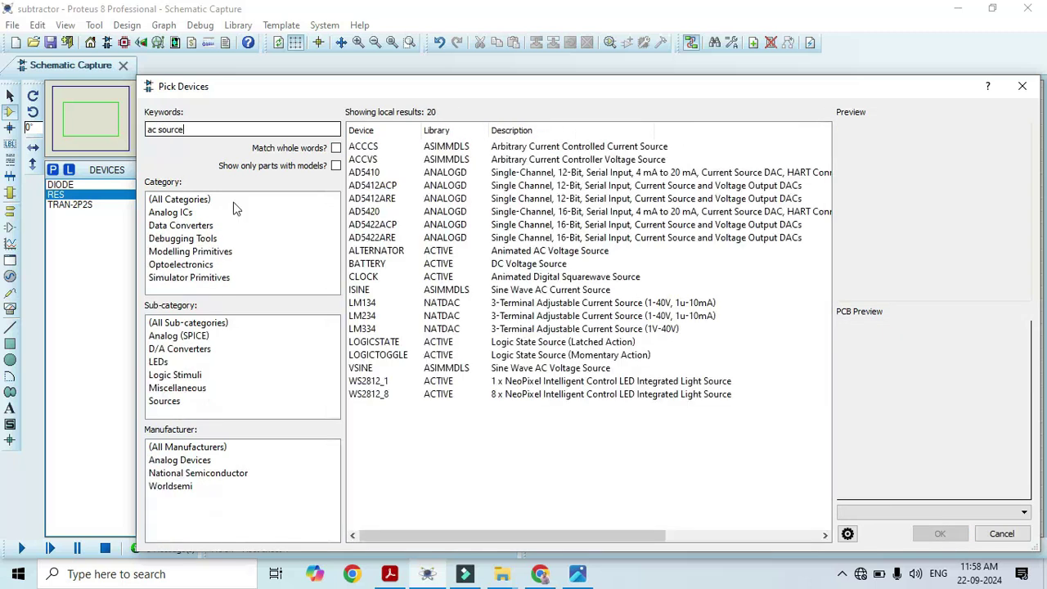
{"action": "left_click", "coordinate": [527, 254]}
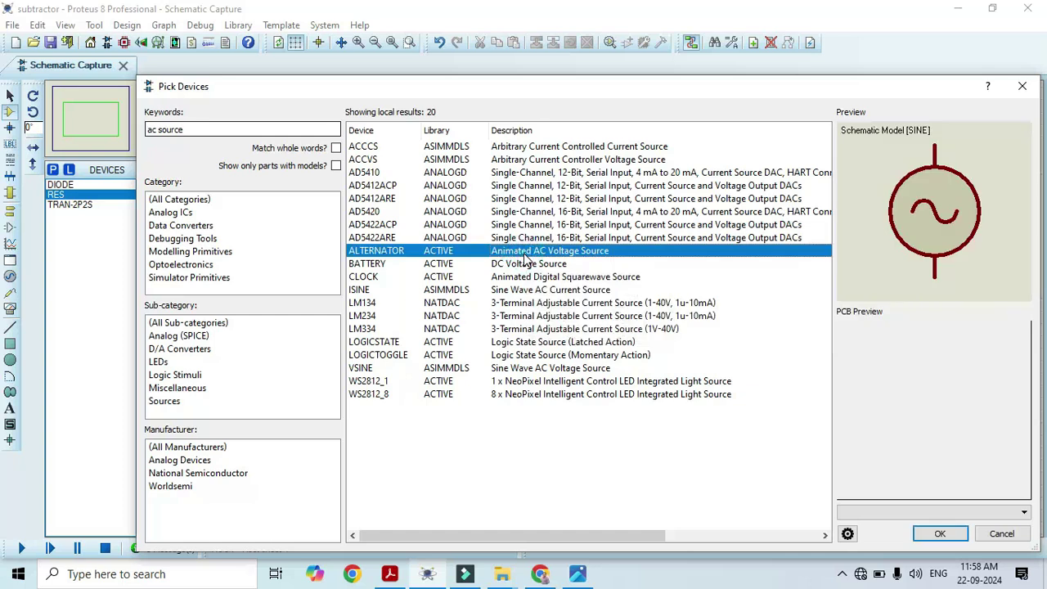
{"action": "double_click", "coordinate": [526, 254]}
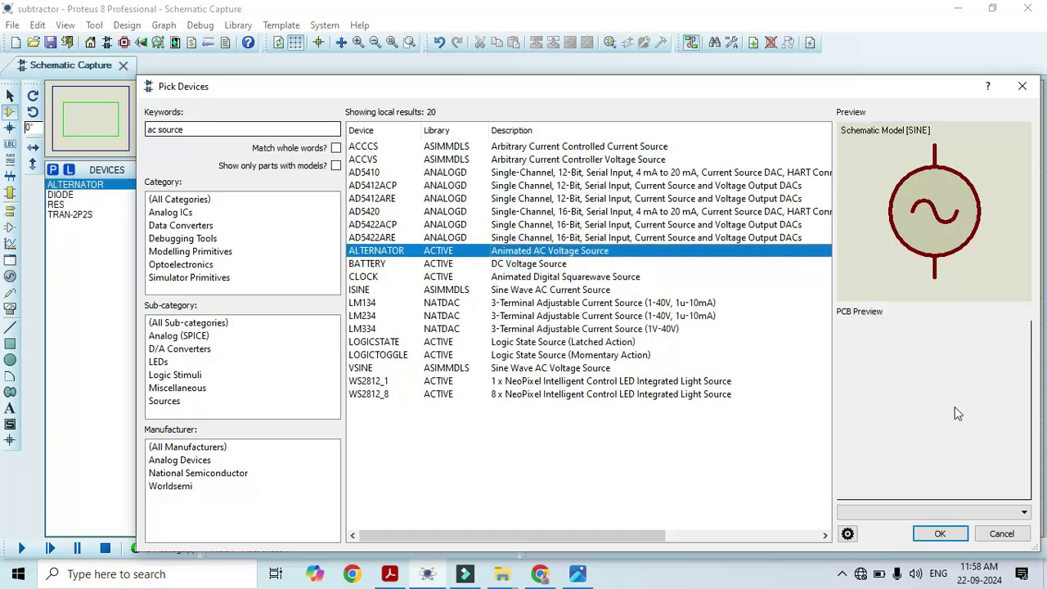
{"action": "left_click", "coordinate": [941, 533]}
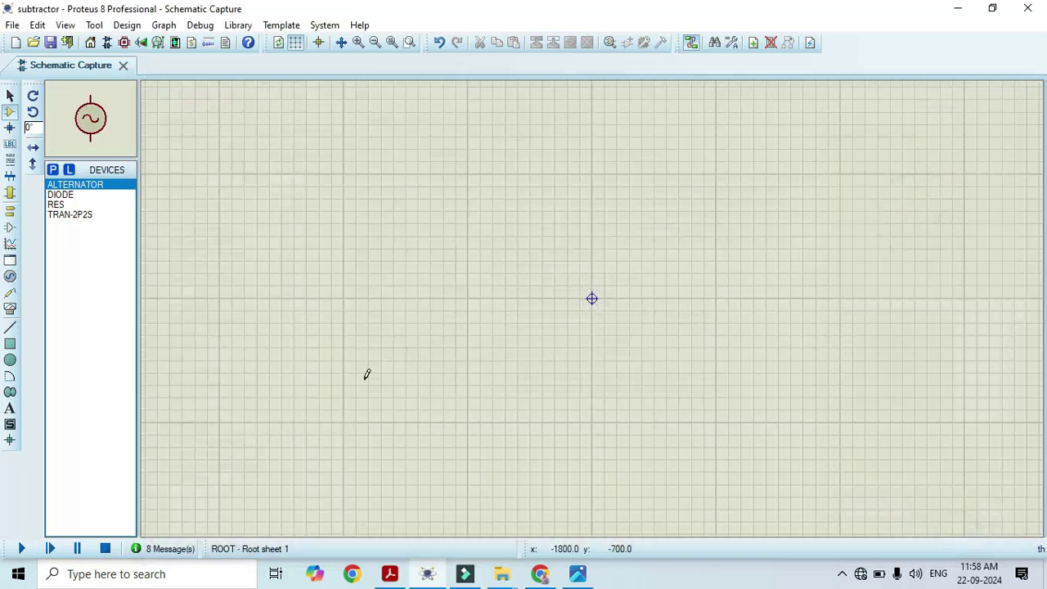
- Place transformer TR1, diode D1 and resistor R1 from left to right on the sheet
{"action": "left_click", "coordinate": [72, 215]}
{"action": "left_click", "coordinate": [259, 228]}
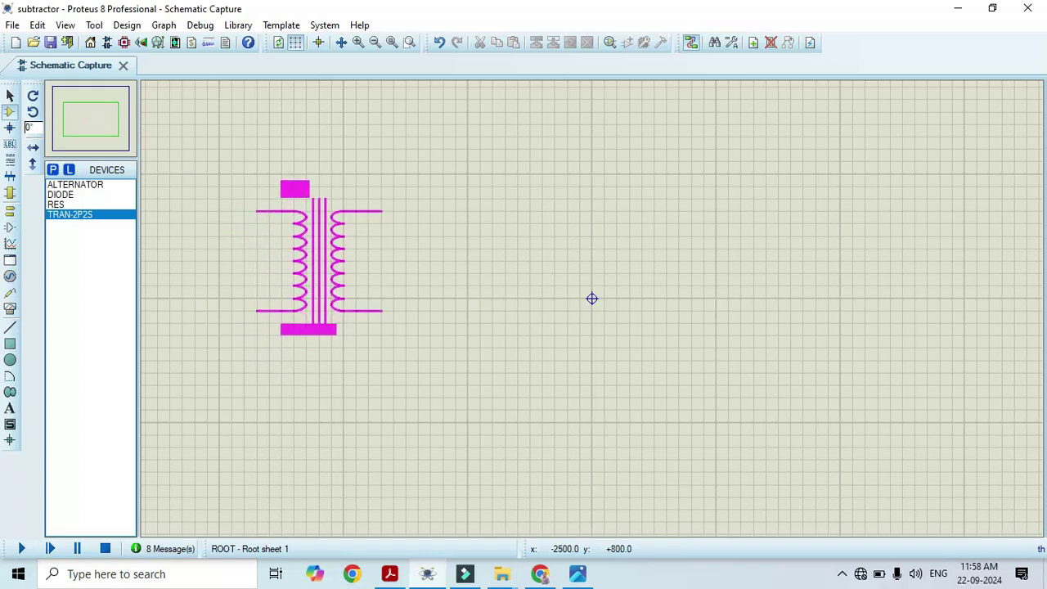
{"action": "left_click", "coordinate": [282, 203]}
{"action": "left_click", "coordinate": [62, 194]}
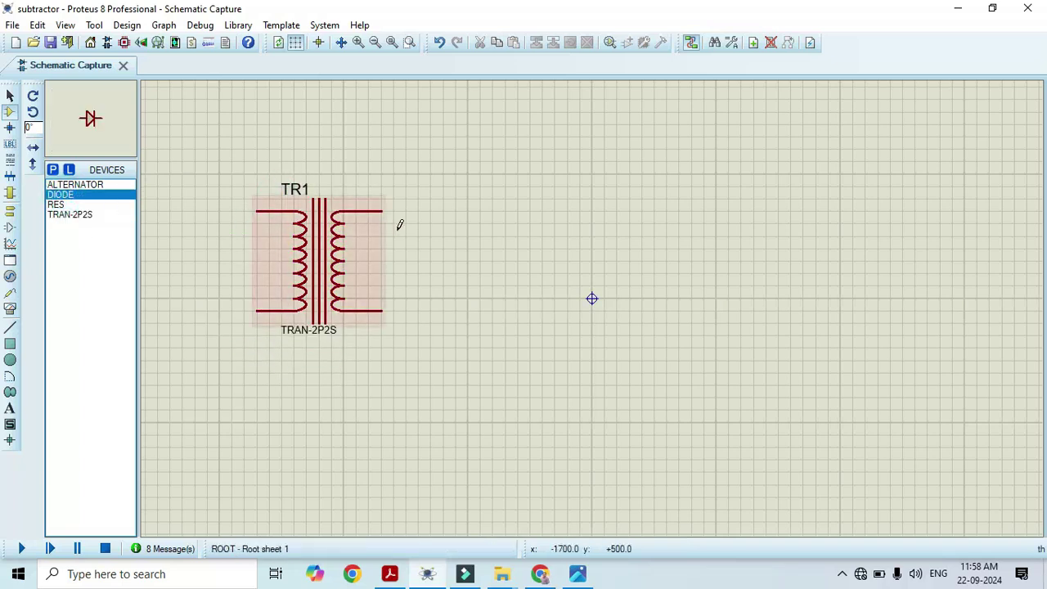
{"action": "left_click", "coordinate": [474, 211]}
{"action": "left_click", "coordinate": [464, 211]}
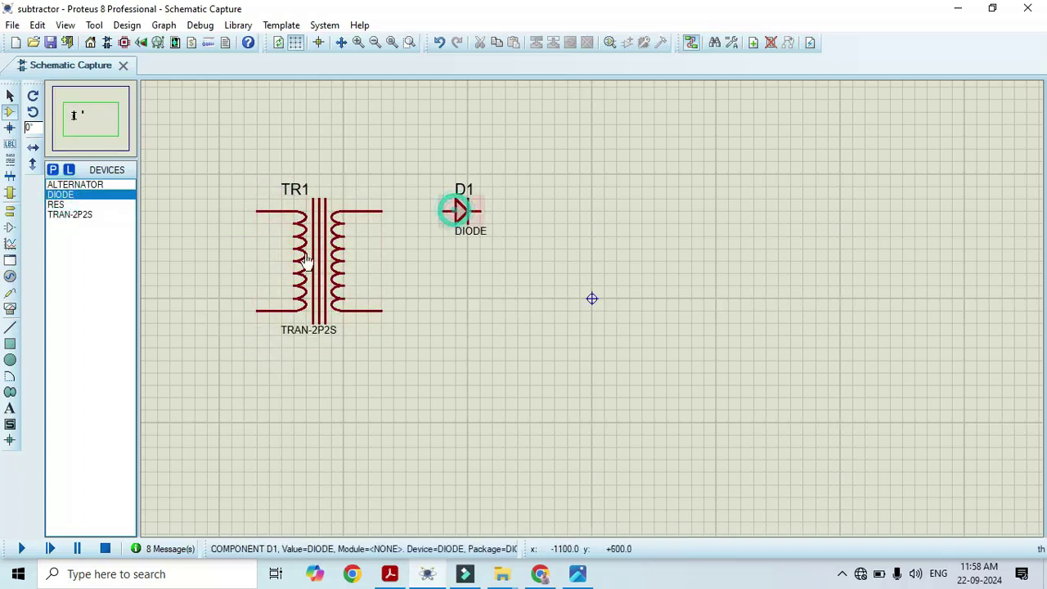
{"action": "left_click", "coordinate": [58, 205]}
{"action": "left_click", "coordinate": [543, 249]}
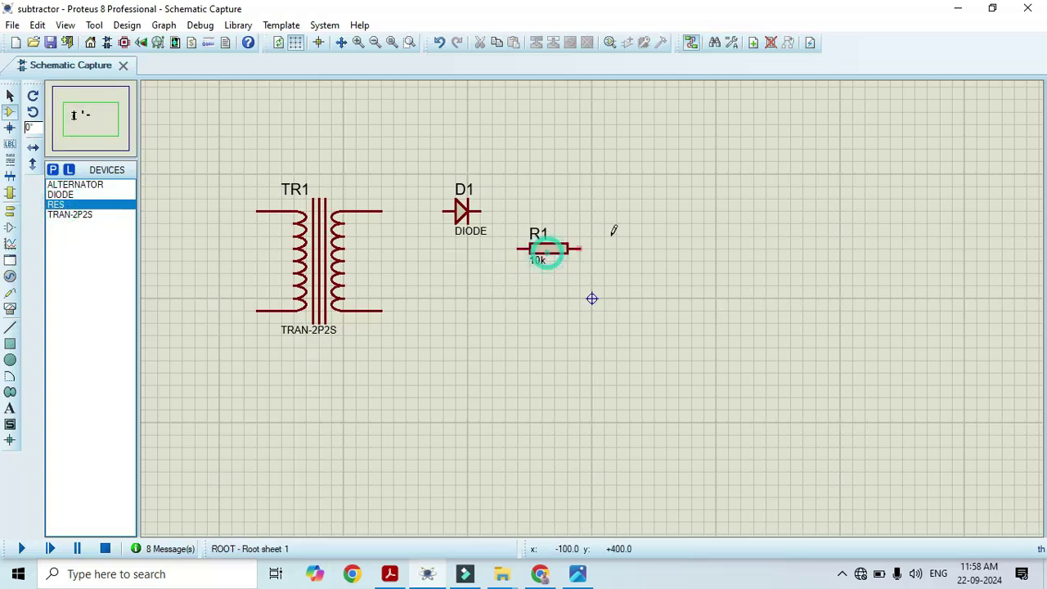
- Rotate R1 to stand vertically and change its value to 1k
{"action": "left_click_drag", "start_coordinate": [494, 292], "coordinate": [617, 222]}
{"action": "right_click", "coordinate": [557, 244]}
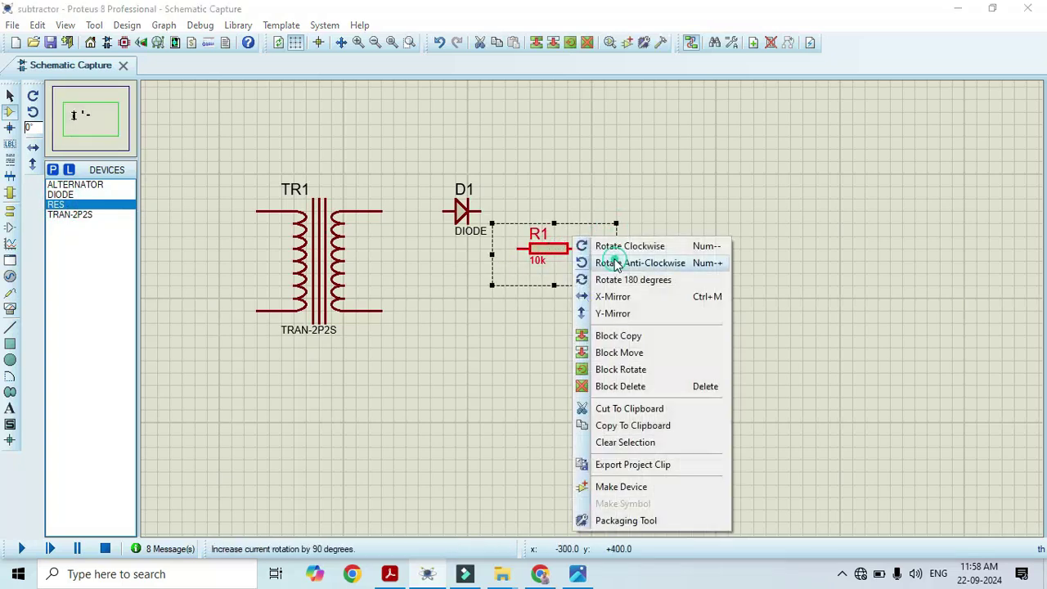
{"action": "left_click", "coordinate": [551, 261]}
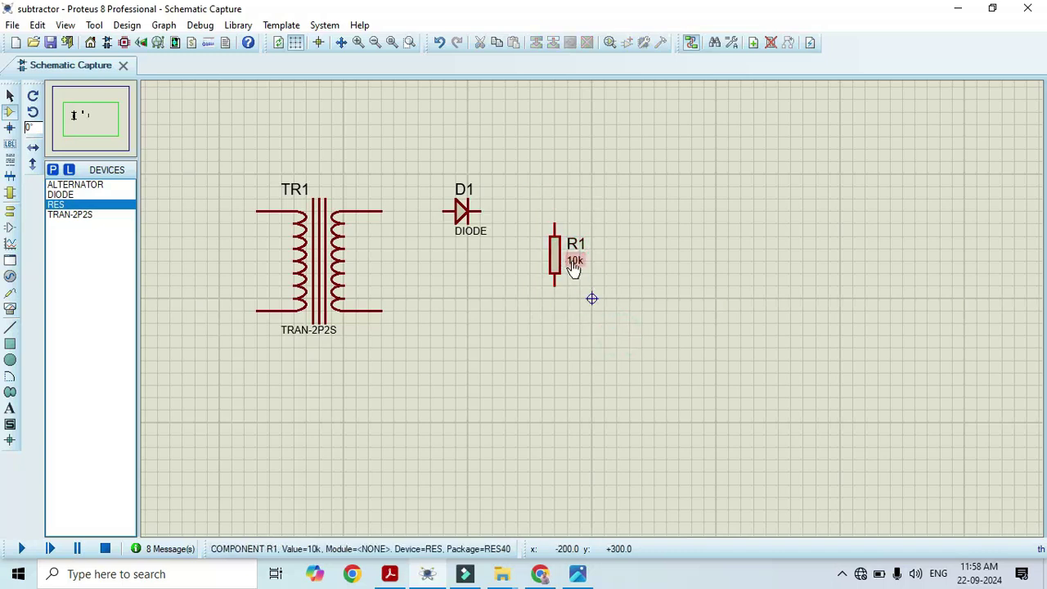
{"action": "double_click", "coordinate": [574, 260]}
{"action": "left_click", "coordinate": [448, 156]}
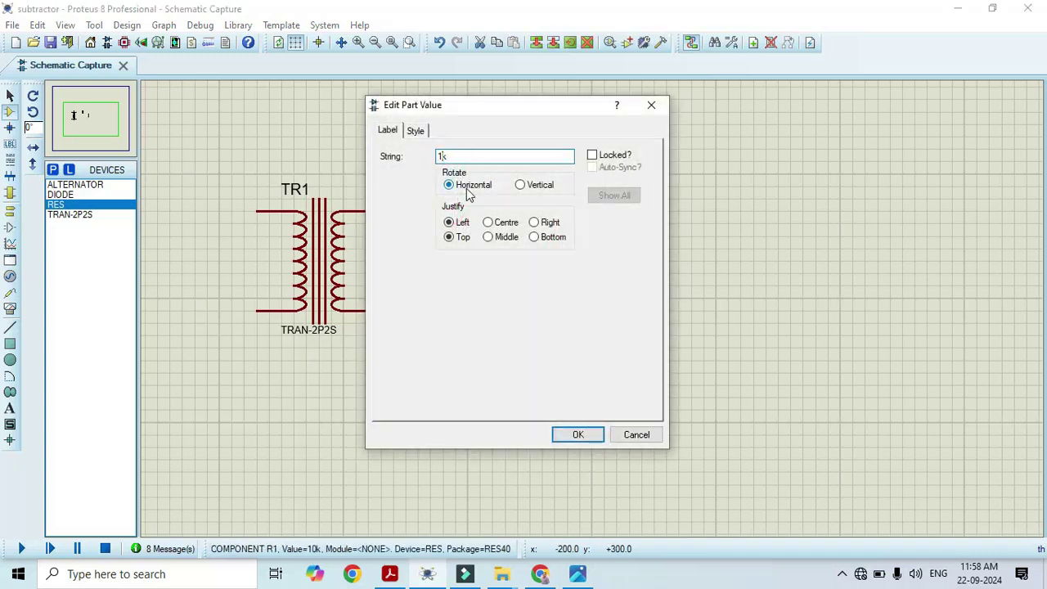
{"action": "left_click", "coordinate": [575, 434]}
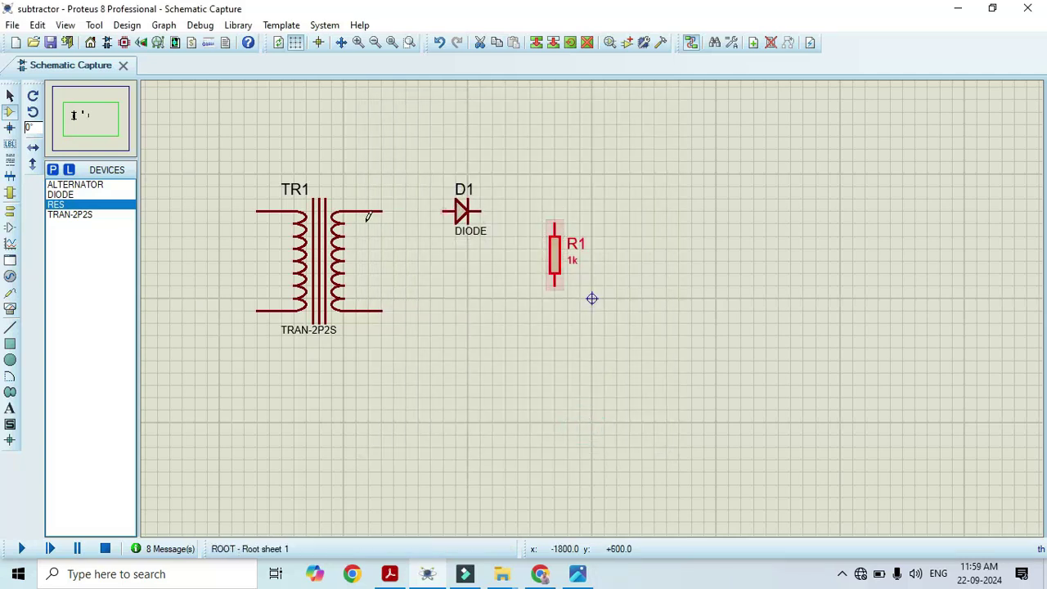
- Wire TR1's upper secondary to D1's anode, D1's cathode to R1, and R1's bottom to TR1's lower secondary
{"action": "left_click", "coordinate": [382, 212]}
{"action": "left_click", "coordinate": [443, 212]}
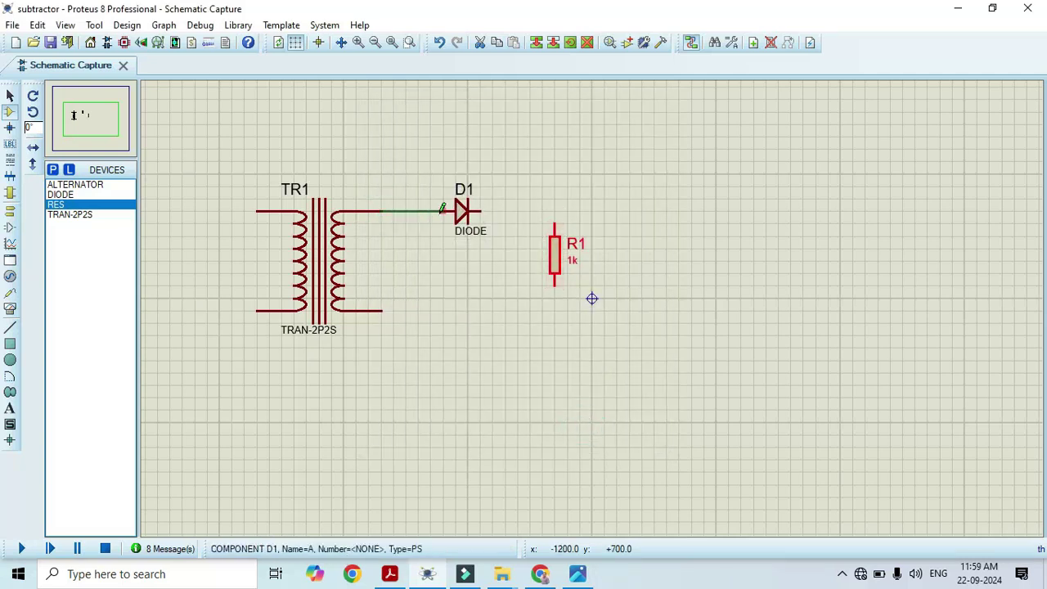
{"action": "left_click", "coordinate": [481, 212]}
{"action": "left_click", "coordinate": [556, 223]}
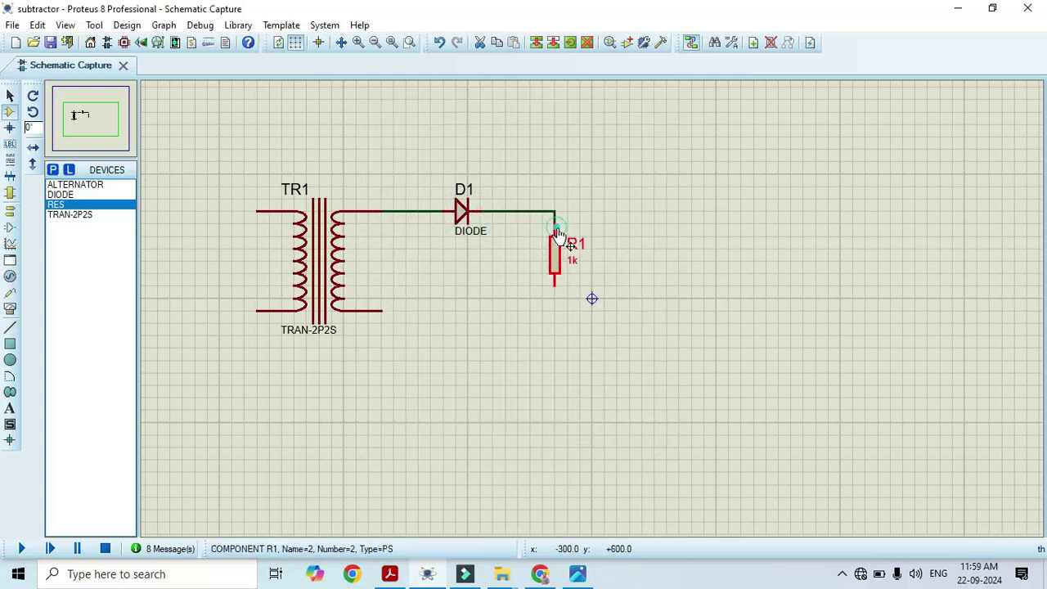
{"action": "left_click", "coordinate": [383, 310]}
{"action": "left_click", "coordinate": [556, 288]}
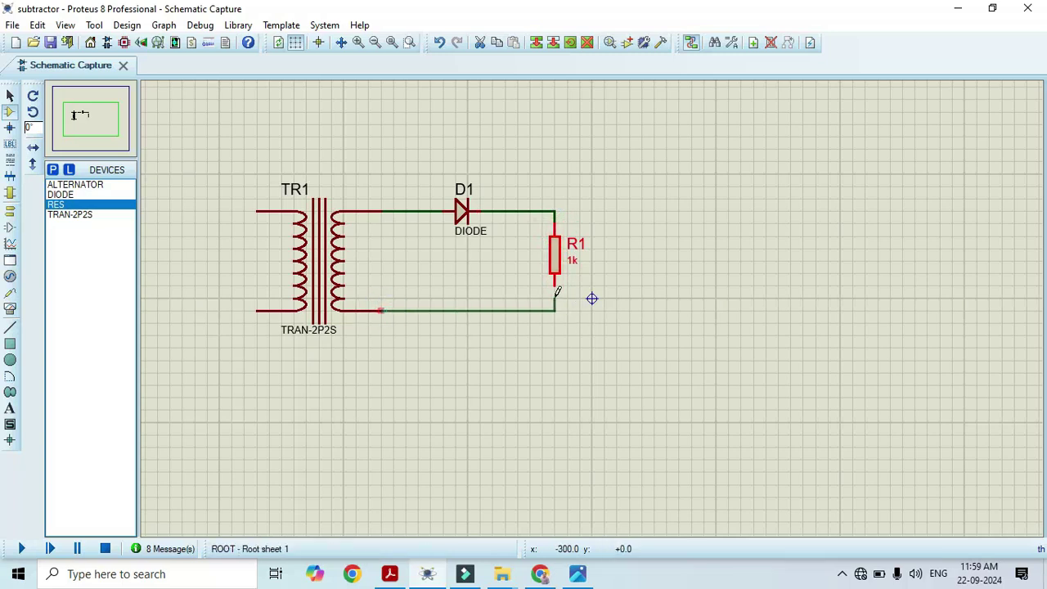
- Place the alternator left of TR1 and wire its top and bottom pins to TR1's primary pins
{"action": "left_click", "coordinate": [72, 185]}
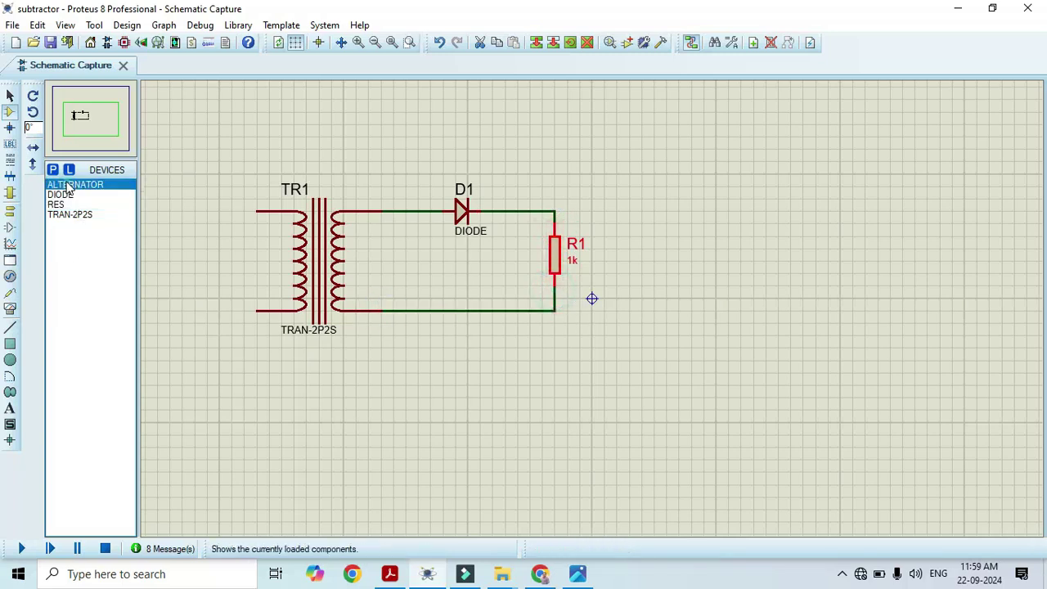
{"action": "left_click", "coordinate": [205, 257]}
{"action": "left_click", "coordinate": [206, 262]}
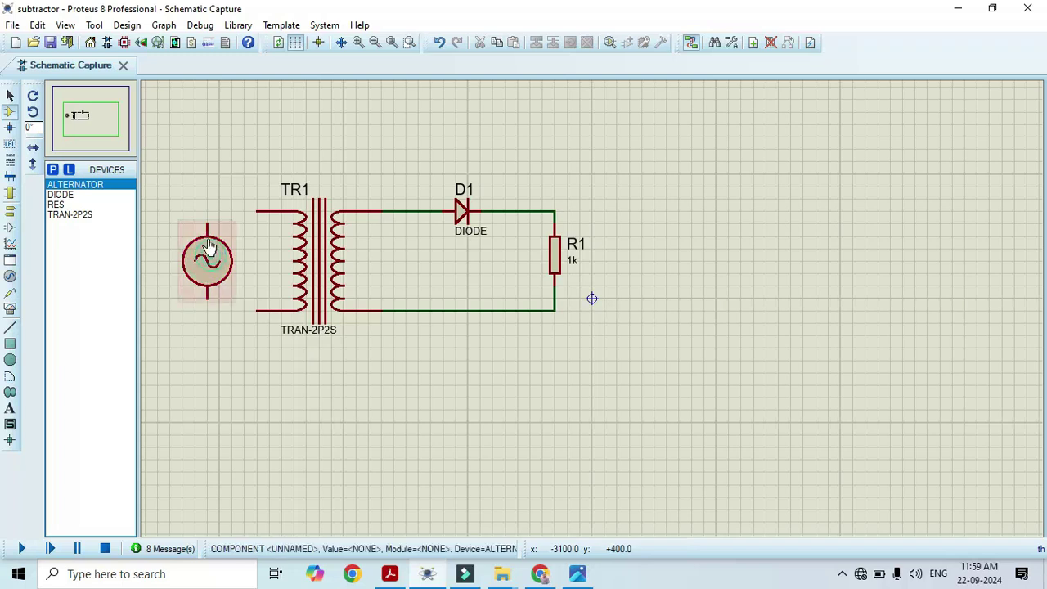
{"action": "left_click", "coordinate": [208, 222]}
{"action": "left_click", "coordinate": [257, 211]}
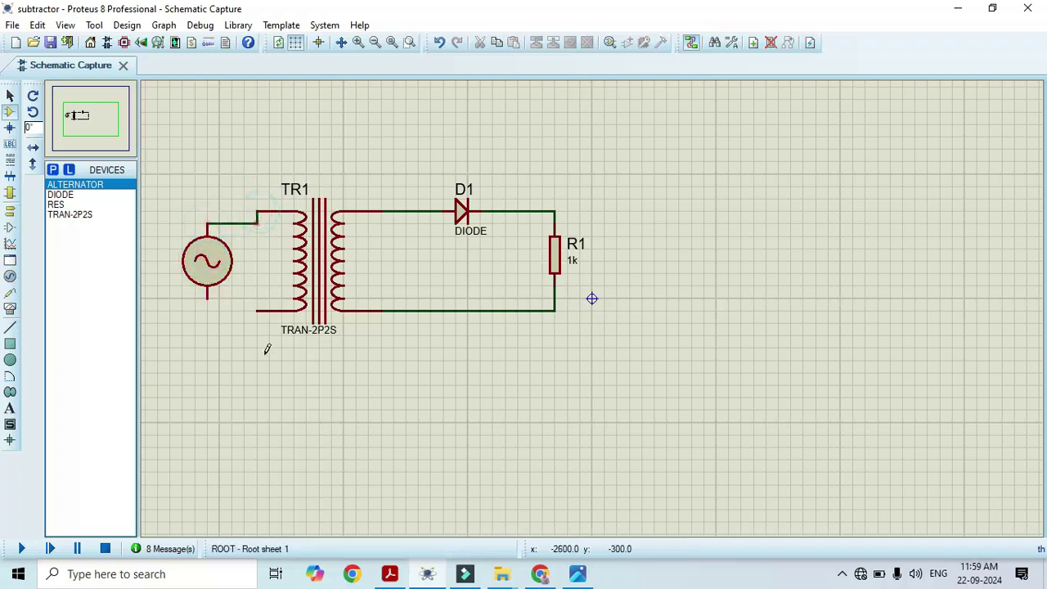
{"action": "left_click", "coordinate": [207, 298]}
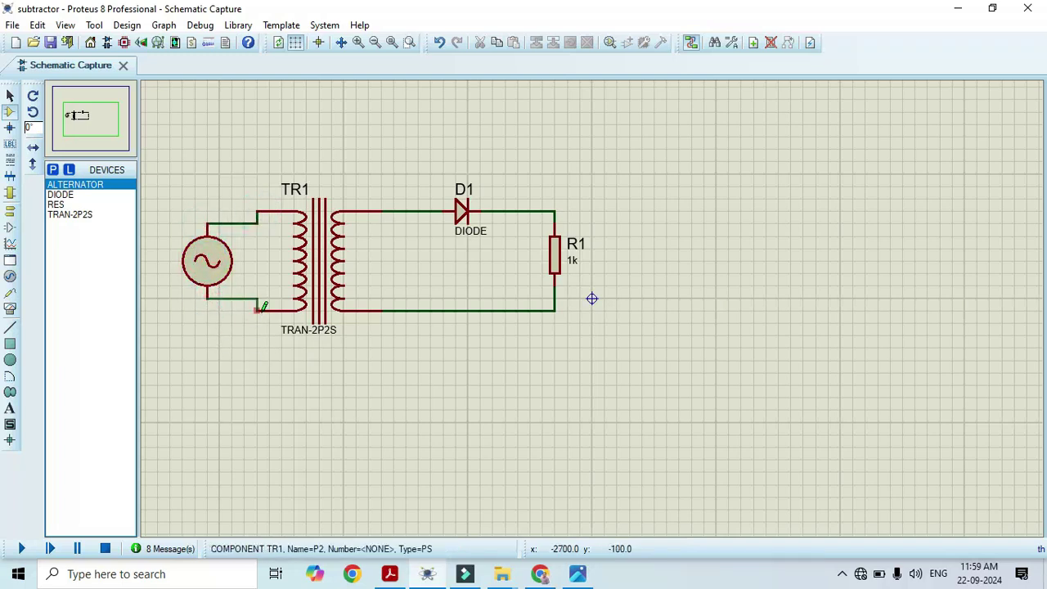
{"action": "left_click", "coordinate": [259, 308]}
- Change the alternator's amplitude from 6V to 12 and frequency from 1Hz to 50
{"action": "double_click", "coordinate": [217, 264]}
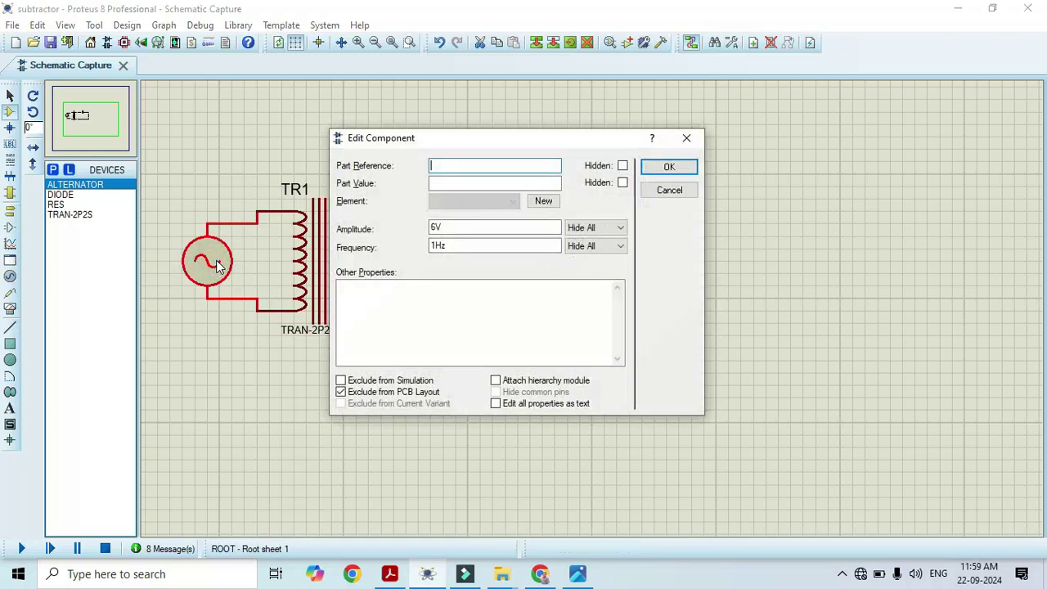
{"action": "left_click_drag", "start_coordinate": [454, 230], "coordinate": [408, 226]}
{"action": "type", "text": "12"}
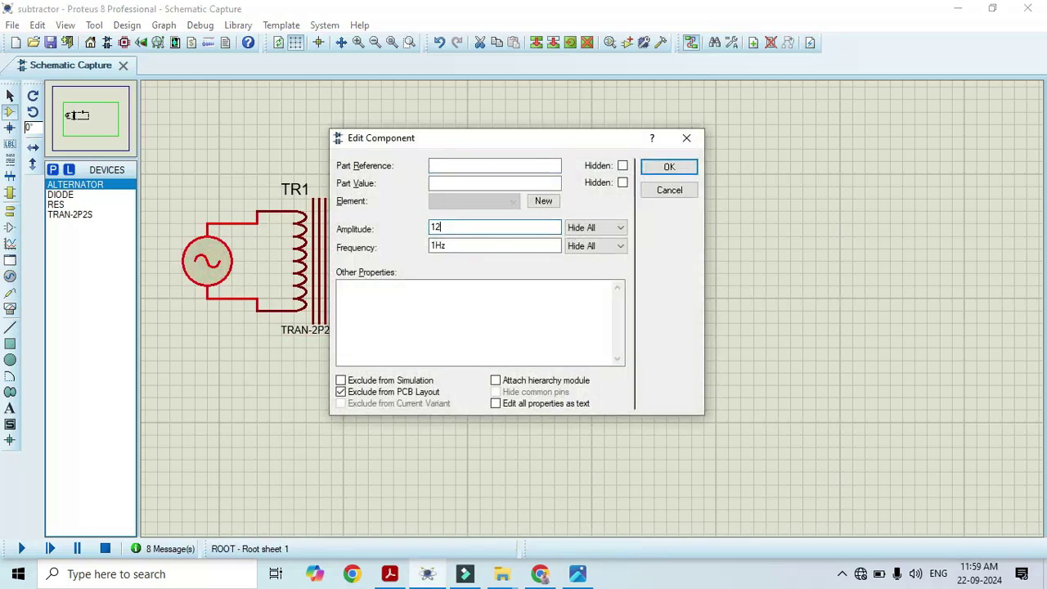
{"action": "left_click_drag", "start_coordinate": [482, 245], "coordinate": [403, 239]}
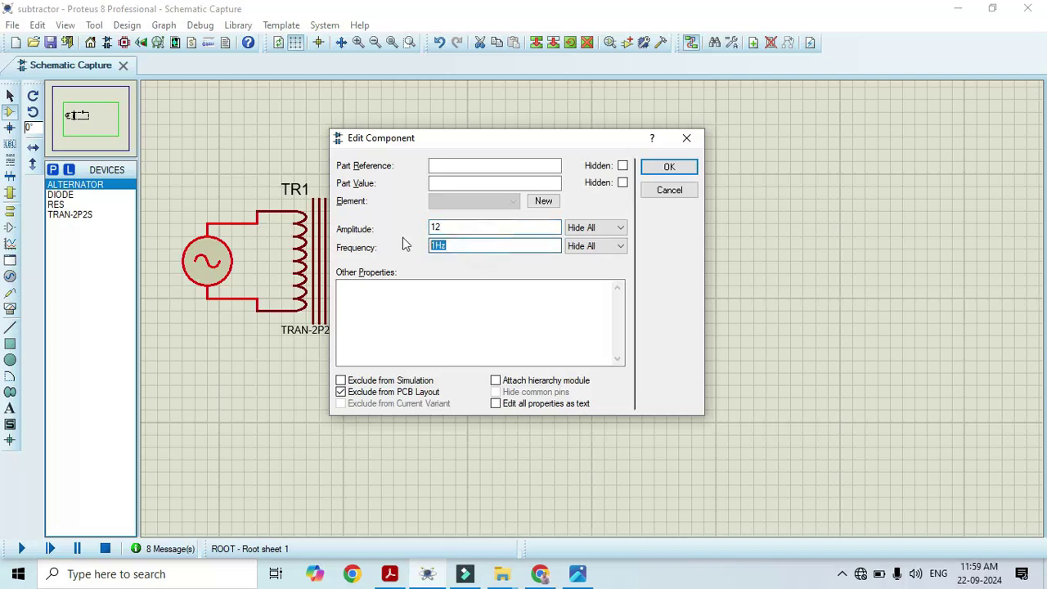
{"action": "type", "text": "50"}
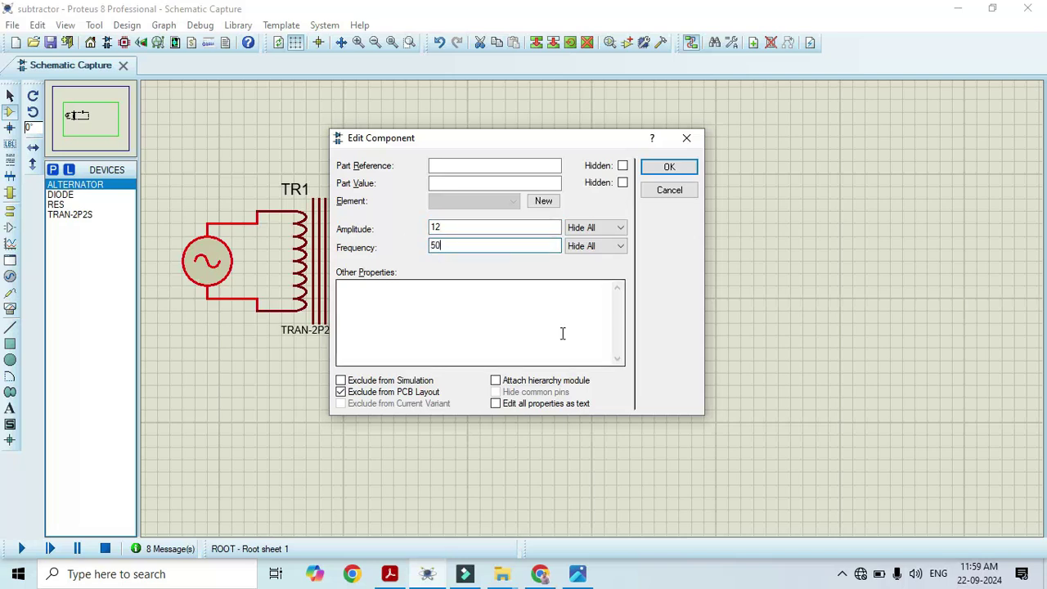
{"action": "left_click", "coordinate": [669, 169]}
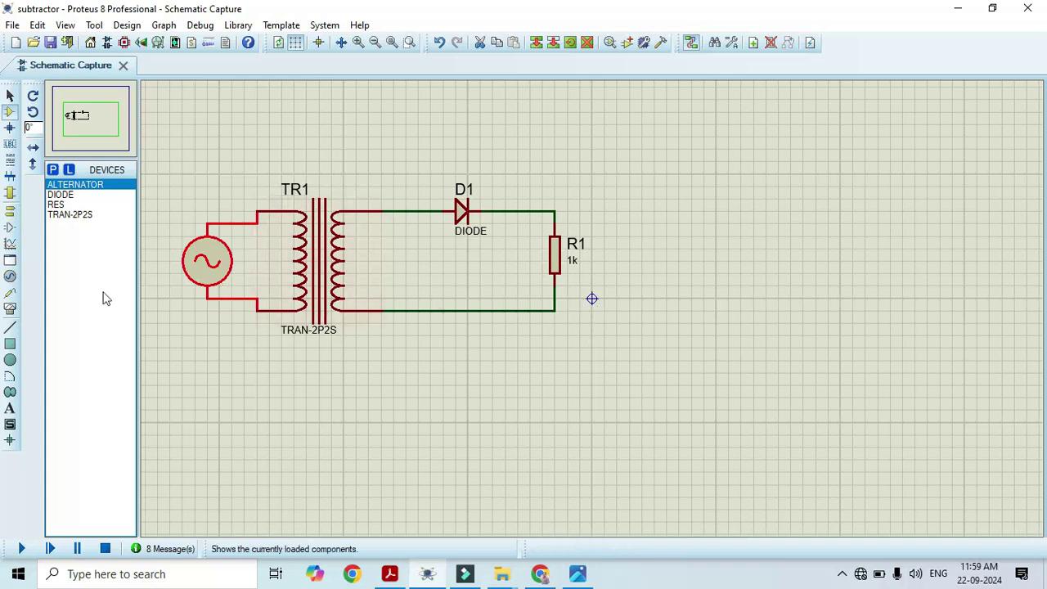
- Place an OSCILLOSCOPE from the virtual instruments to the right of R1
{"action": "left_click", "coordinate": [9, 310]}
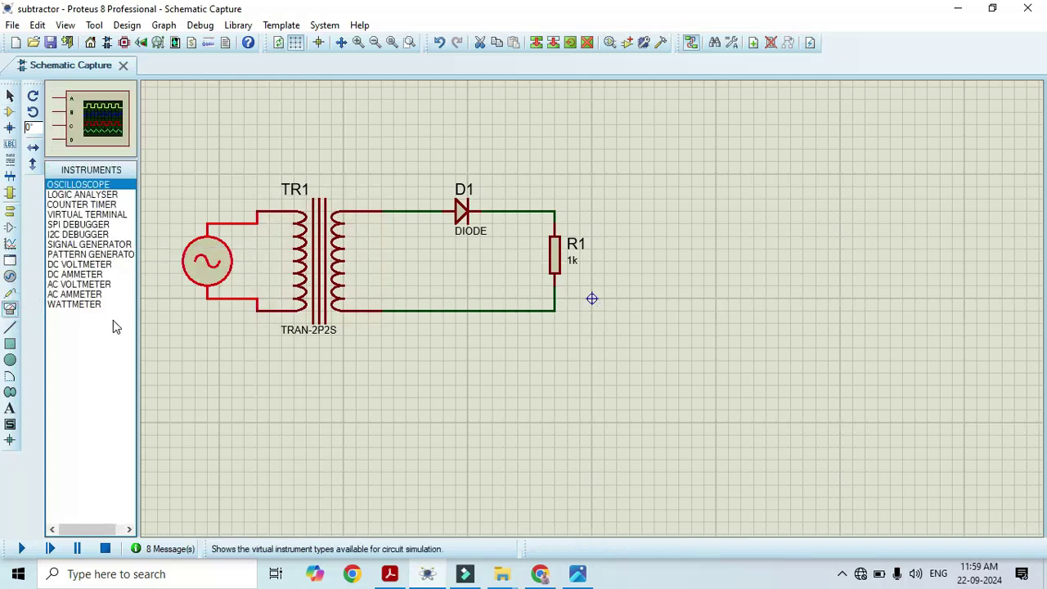
{"action": "left_click", "coordinate": [11, 278]}
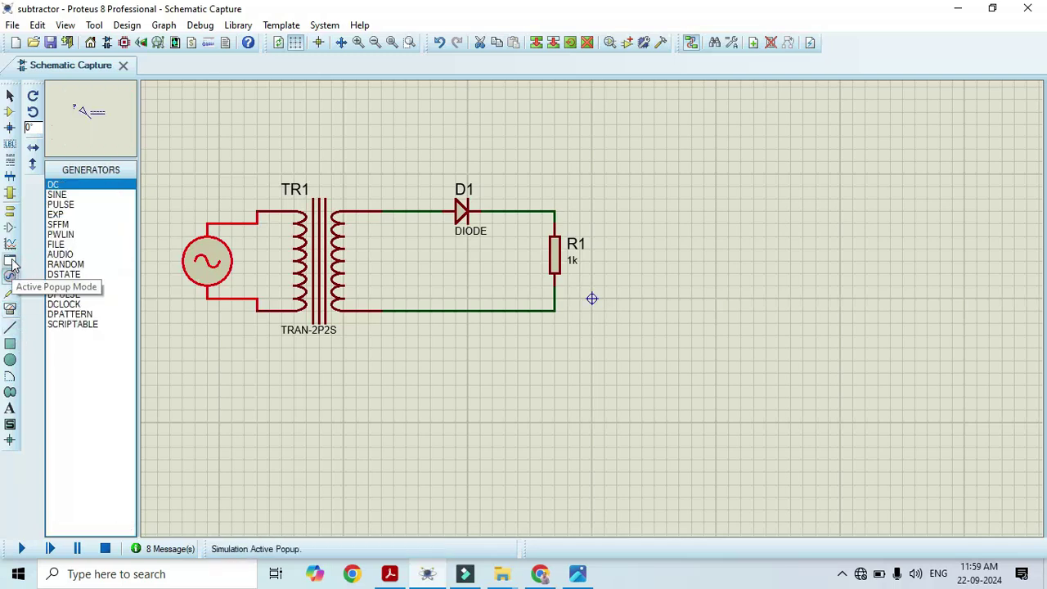
{"action": "left_click", "coordinate": [11, 308]}
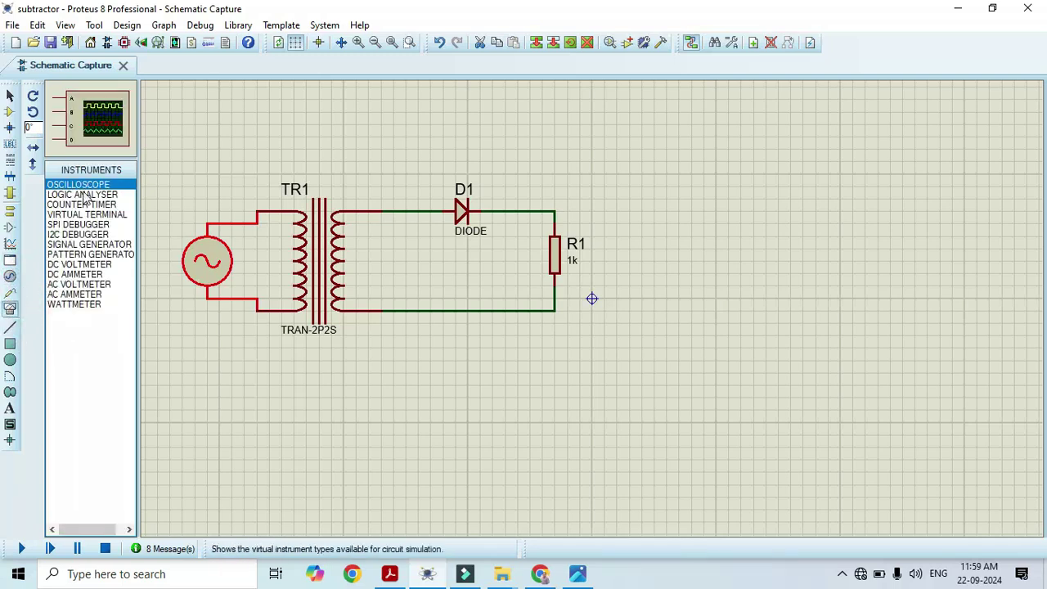
{"action": "left_click", "coordinate": [720, 263]}
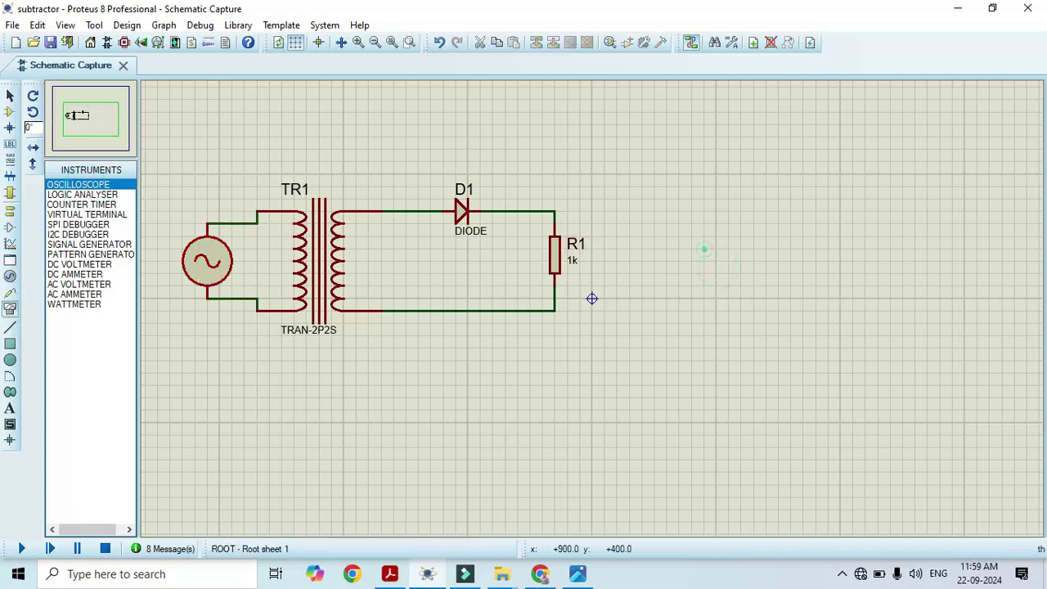
{"action": "left_click", "coordinate": [757, 250]}
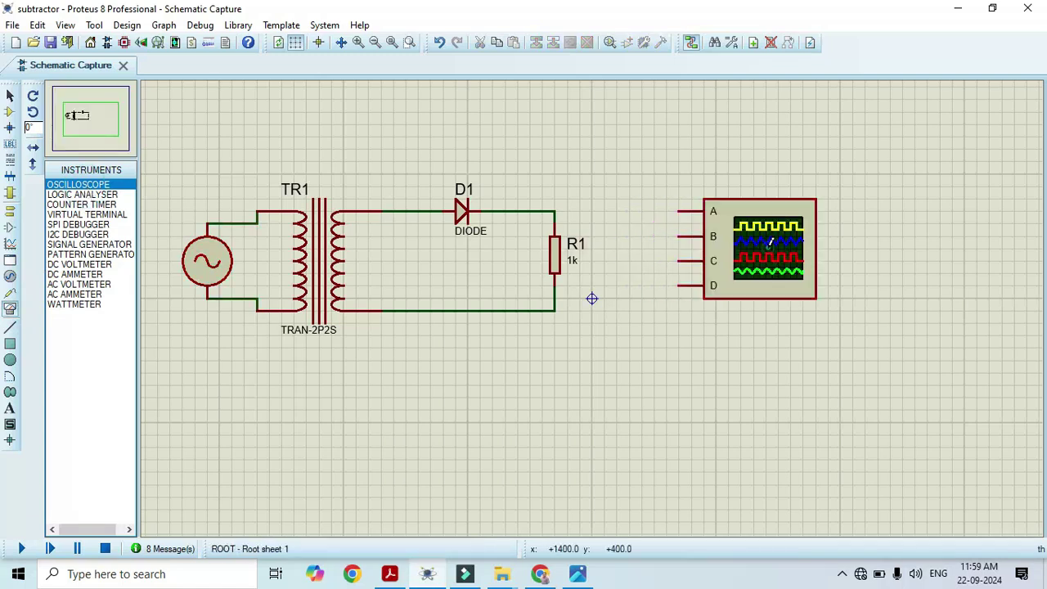
- Wire channel A to the diode's input line and channel B to R1's top lead, then run the simulation
{"action": "left_click", "coordinate": [679, 211]}
{"action": "left_click", "coordinate": [614, 123]}
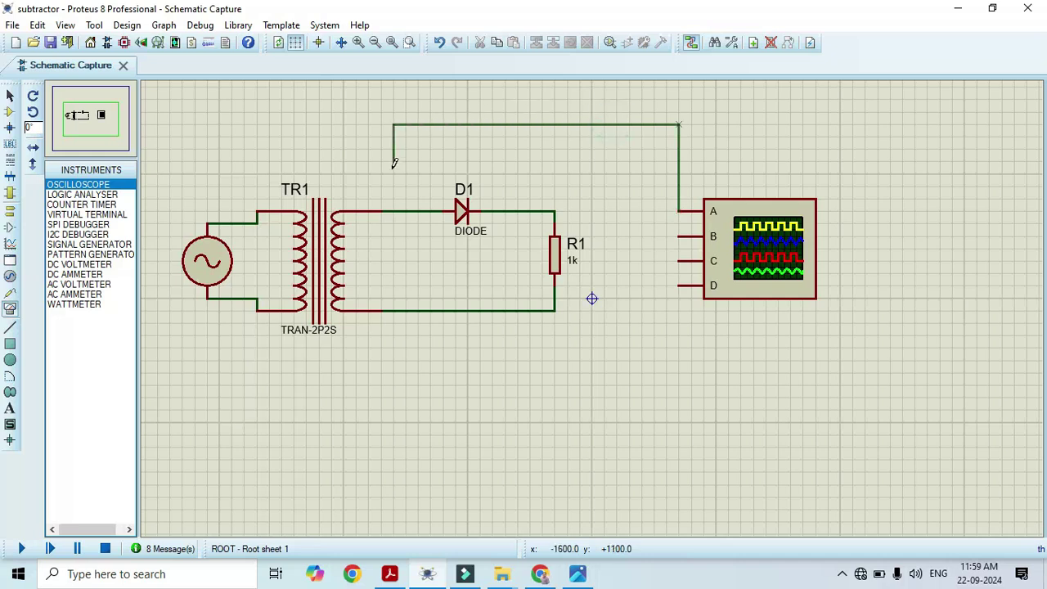
{"action": "left_click", "coordinate": [393, 211]}
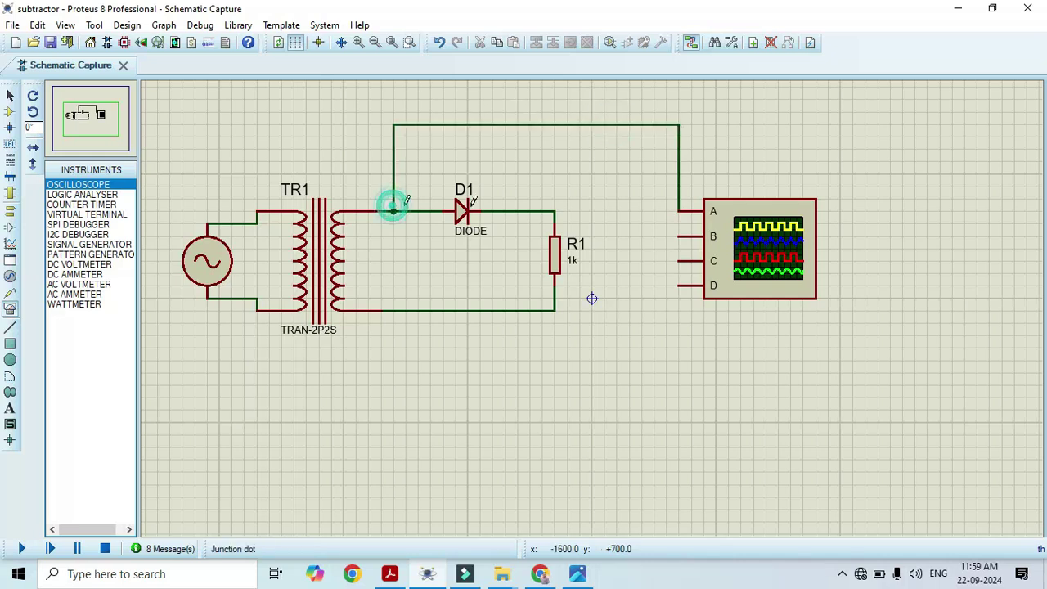
{"action": "left_click", "coordinate": [689, 236]}
{"action": "left_click", "coordinate": [557, 211]}
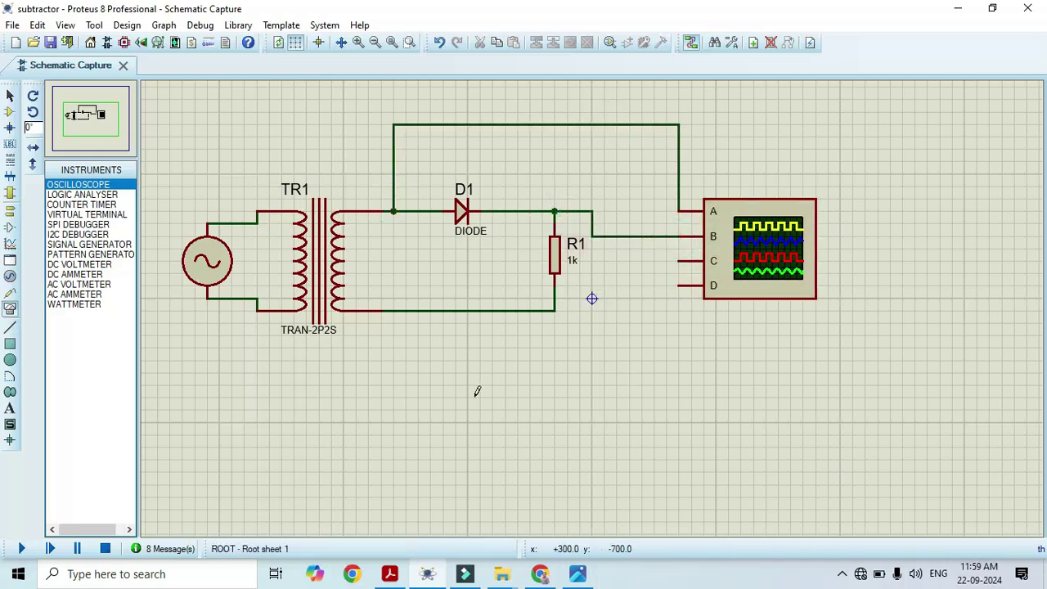
{"action": "left_click", "coordinate": [22, 548]}
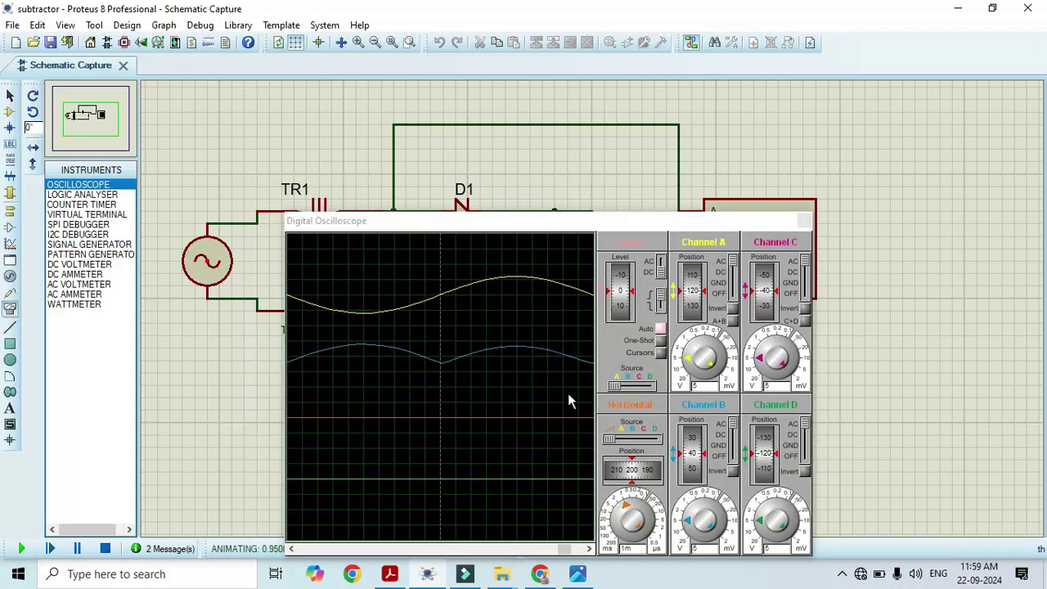
- Set the oscilloscope time base to 2 ms per division, then close the scope window
{"action": "left_click", "coordinate": [621, 512]}
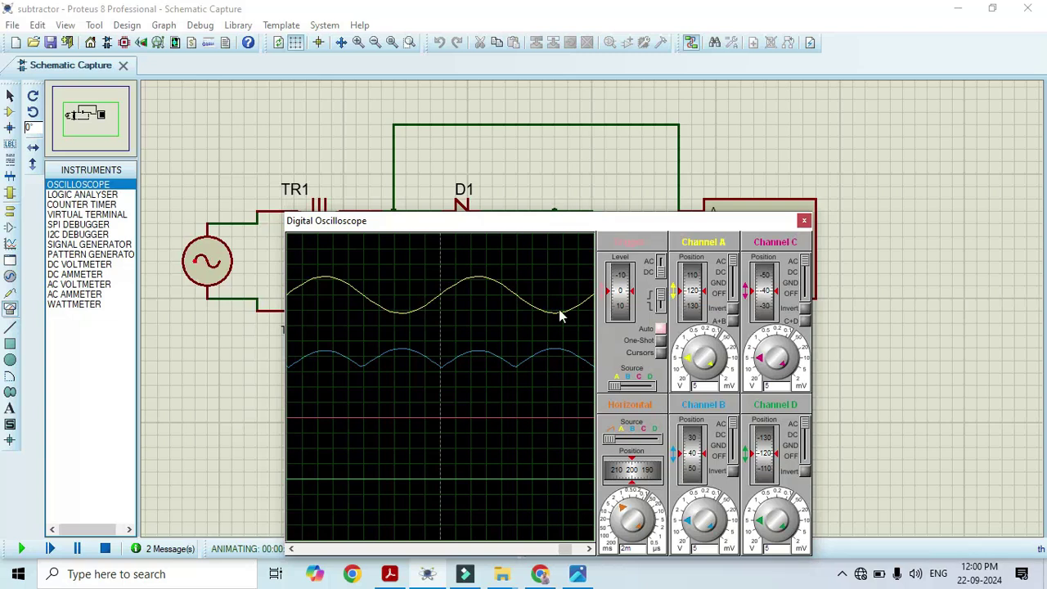
{"action": "left_click", "coordinate": [805, 220]}
- Stop the simulation, wire a ground terminal below the circuit to the bottom return line, and rerun
{"action": "left_click", "coordinate": [107, 549]}
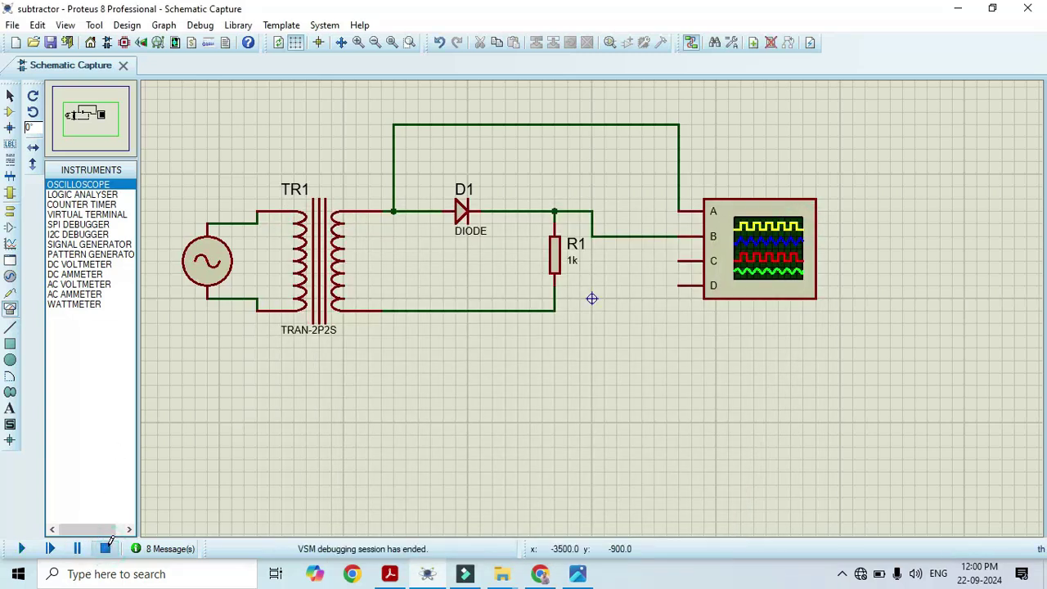
{"action": "left_click", "coordinate": [10, 211]}
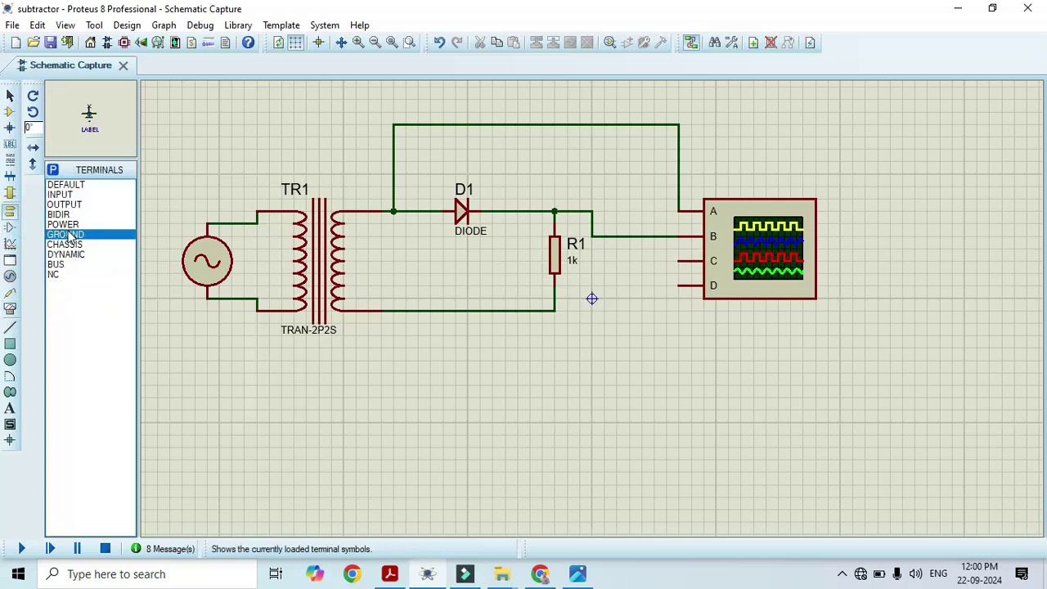
{"action": "left_click", "coordinate": [468, 361]}
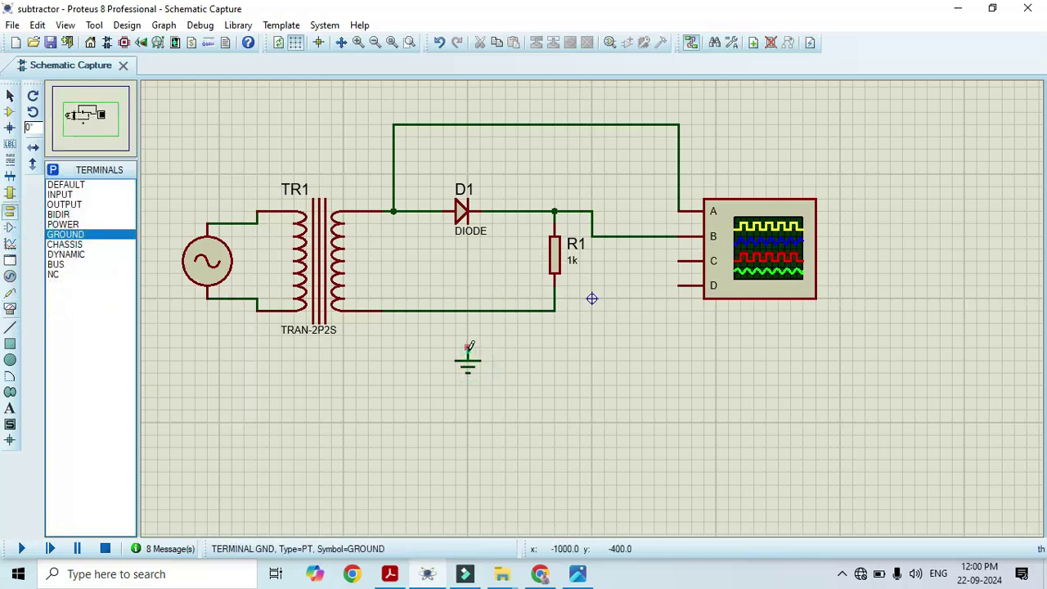
{"action": "left_click", "coordinate": [468, 350]}
{"action": "left_click", "coordinate": [468, 311]}
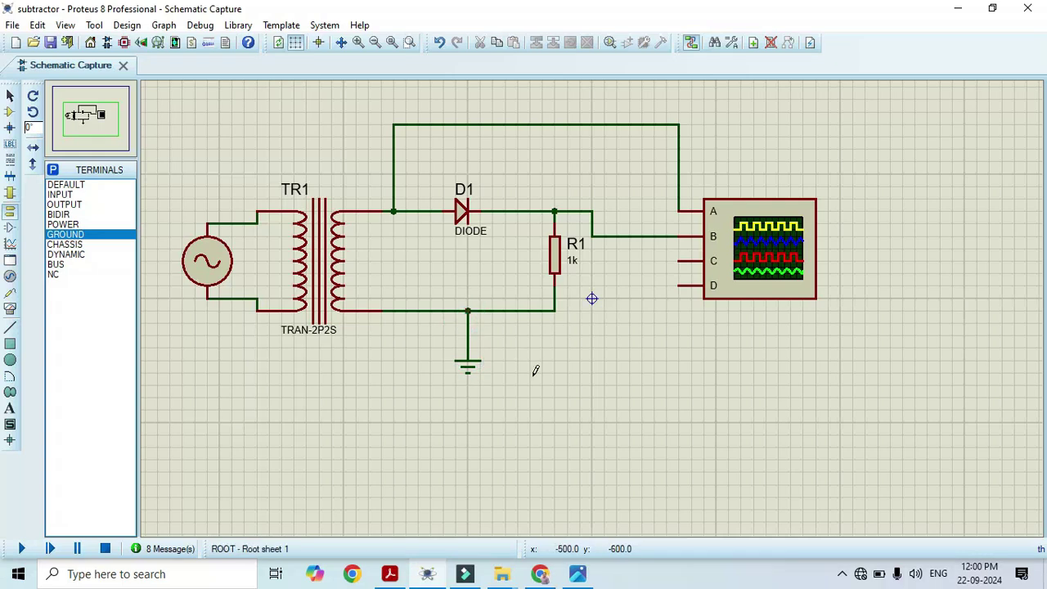
{"action": "left_click", "coordinate": [21, 548]}
- Show the Digital Oscilloscope window from the Debug menu with the sine and half-wave traces
{"action": "left_click", "coordinate": [200, 25]}
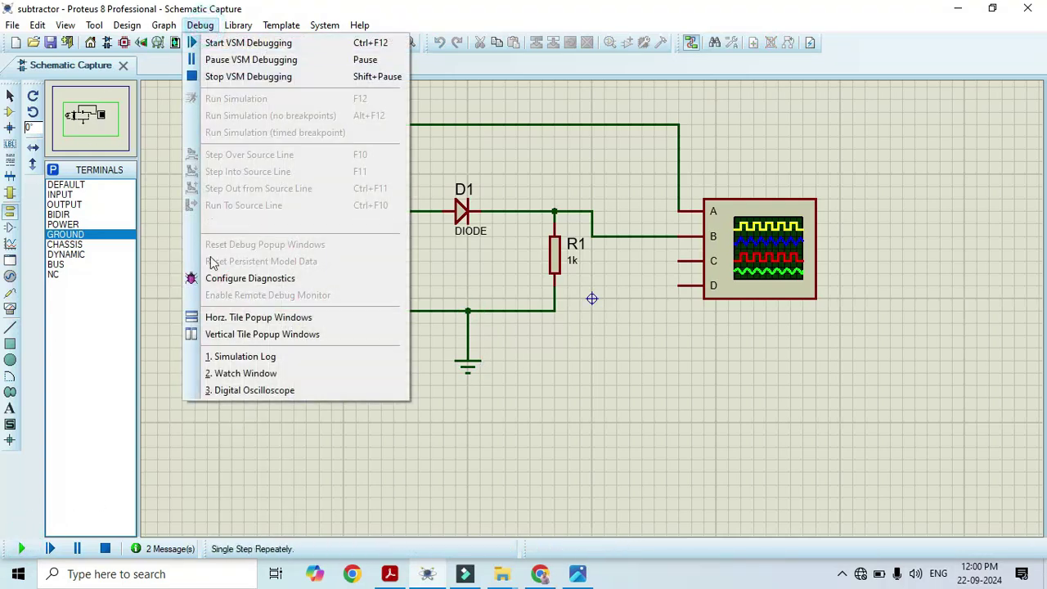
{"action": "left_click", "coordinate": [238, 391]}
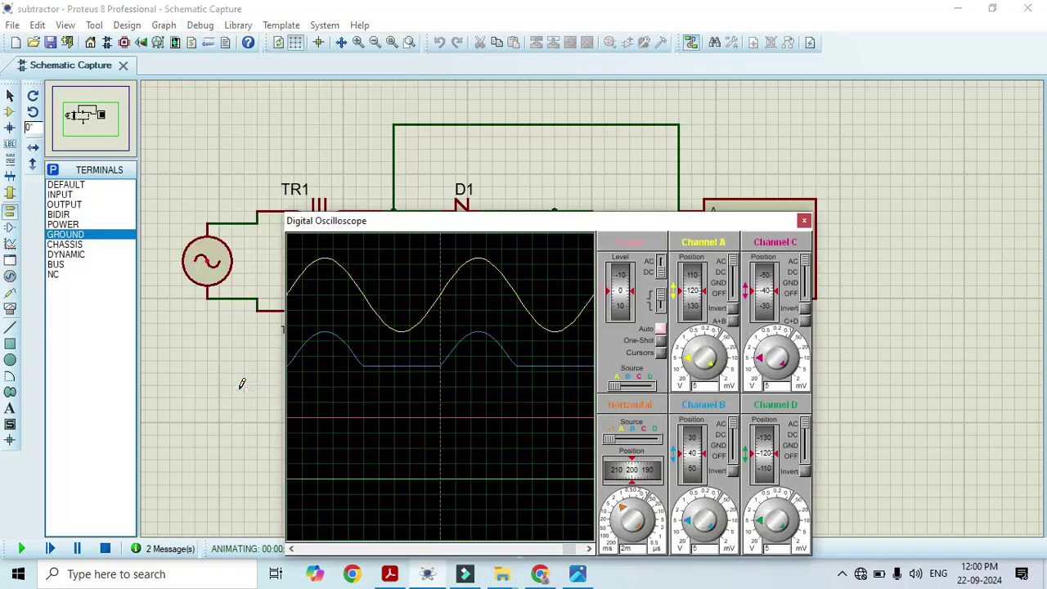